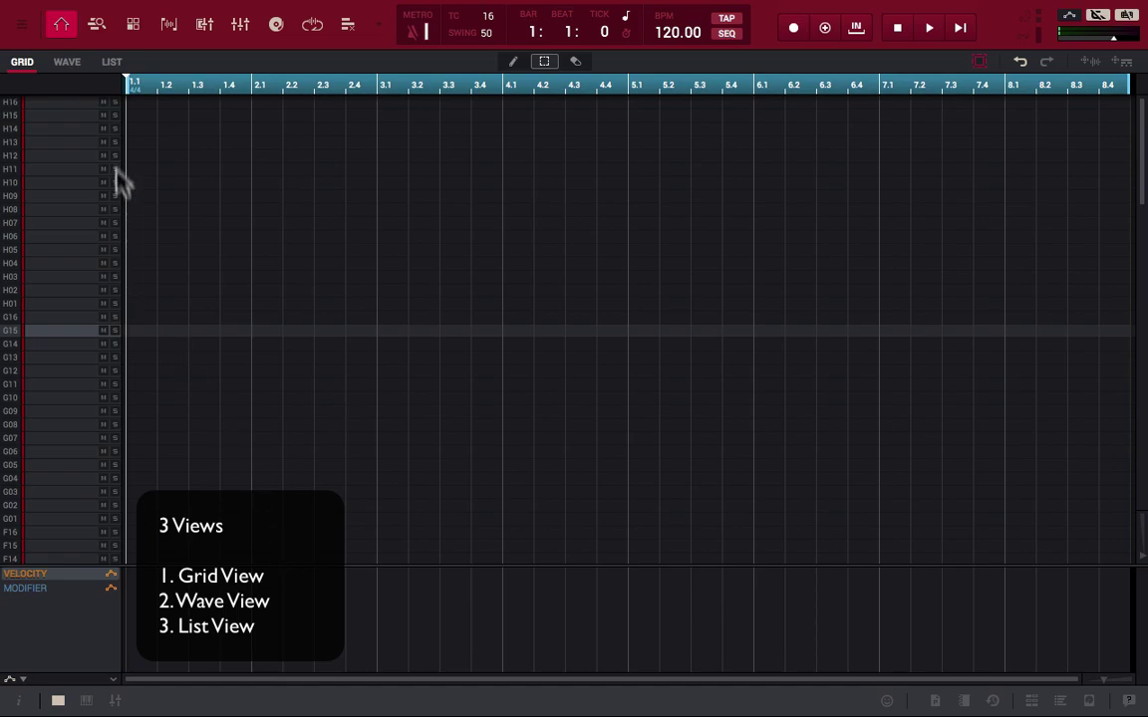
Show the WAVE view, then the still-empty LIST event view in the Main editor
left_click(66, 62)
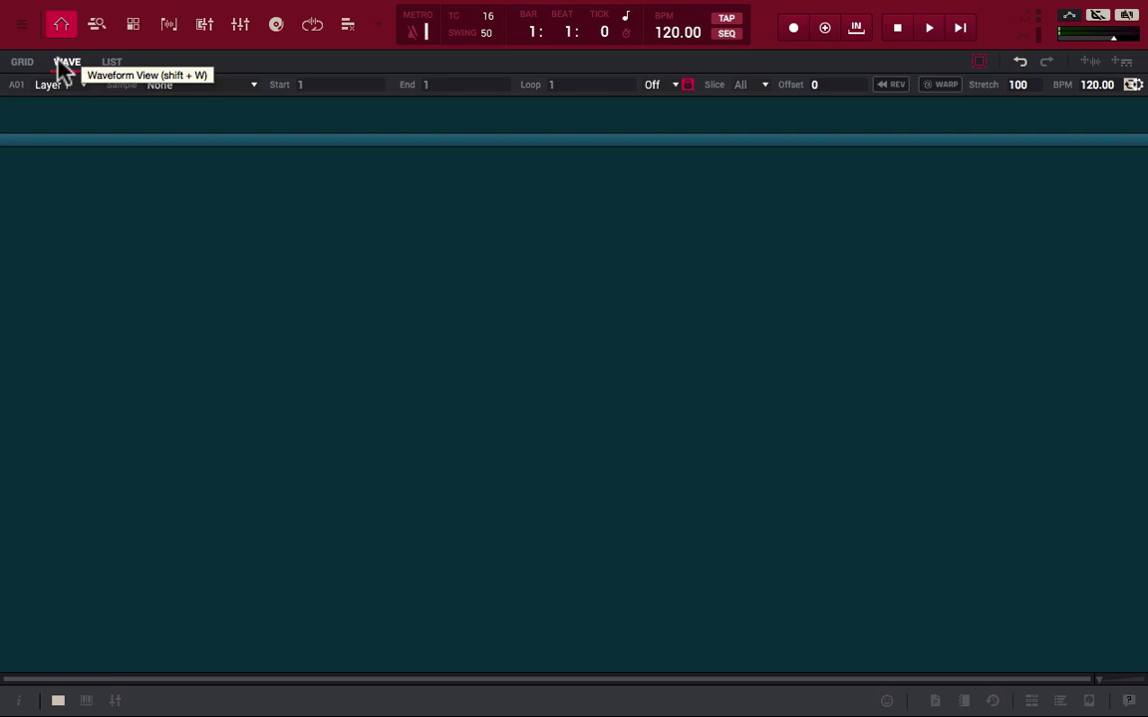
left_click(118, 72)
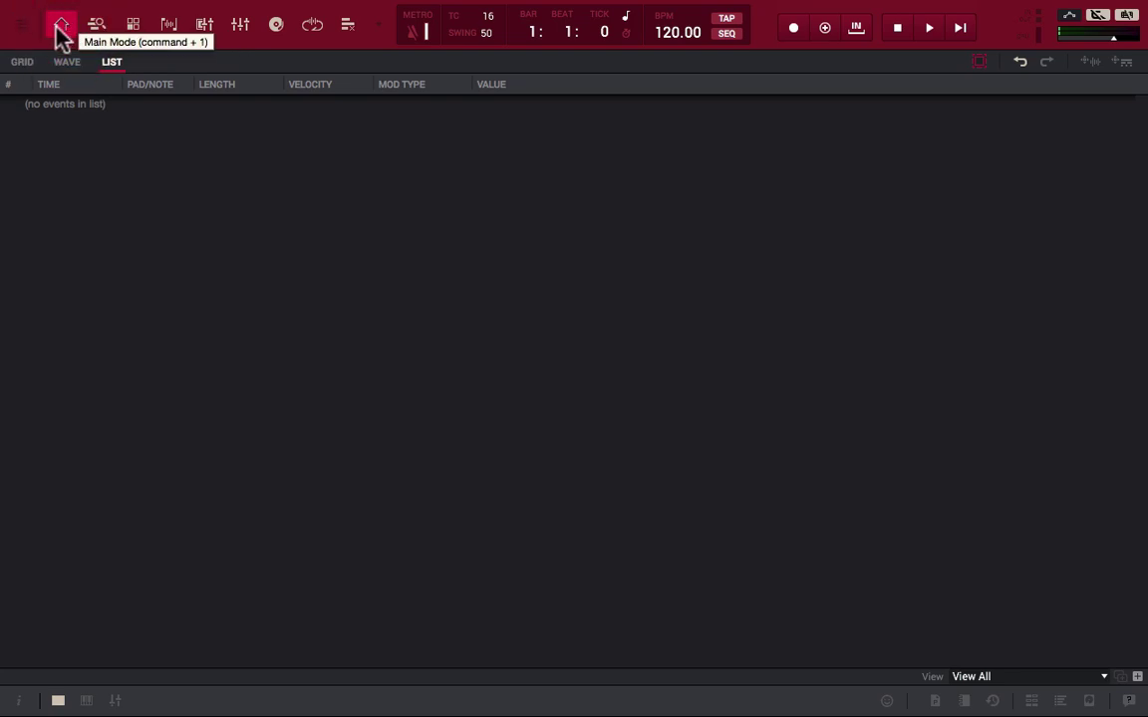
Return to the GRID view and look through the main menu's File, Edit and View sections without choosing anything
left_click(39, 67)
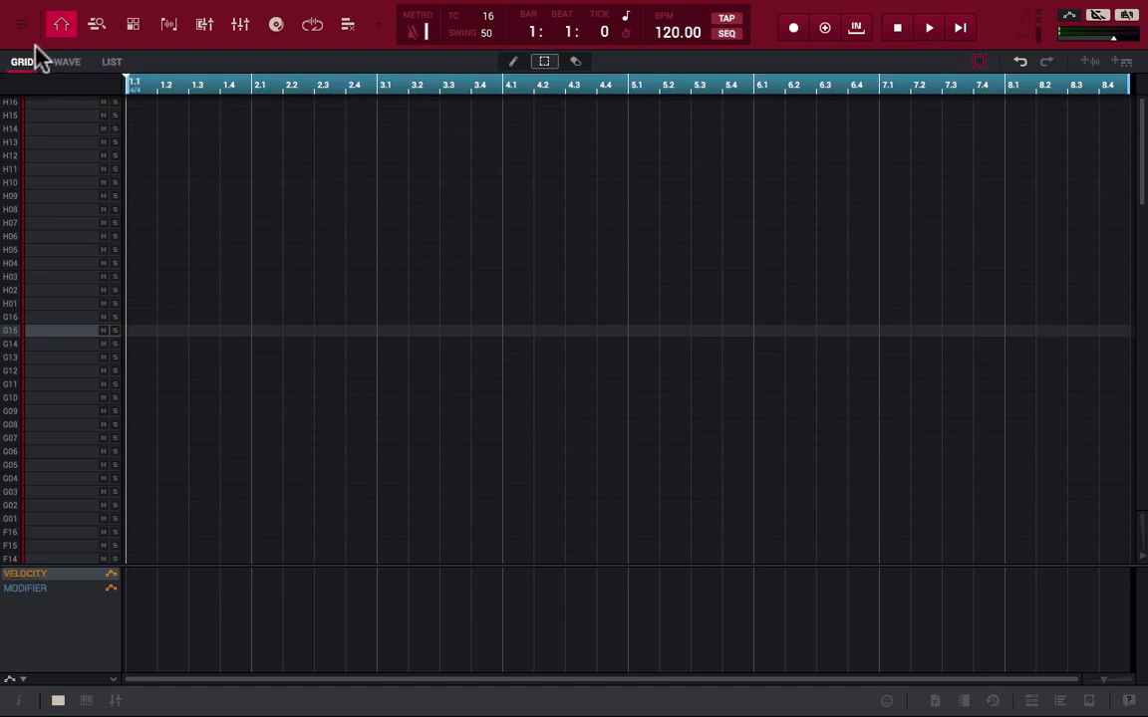
left_click(22, 26)
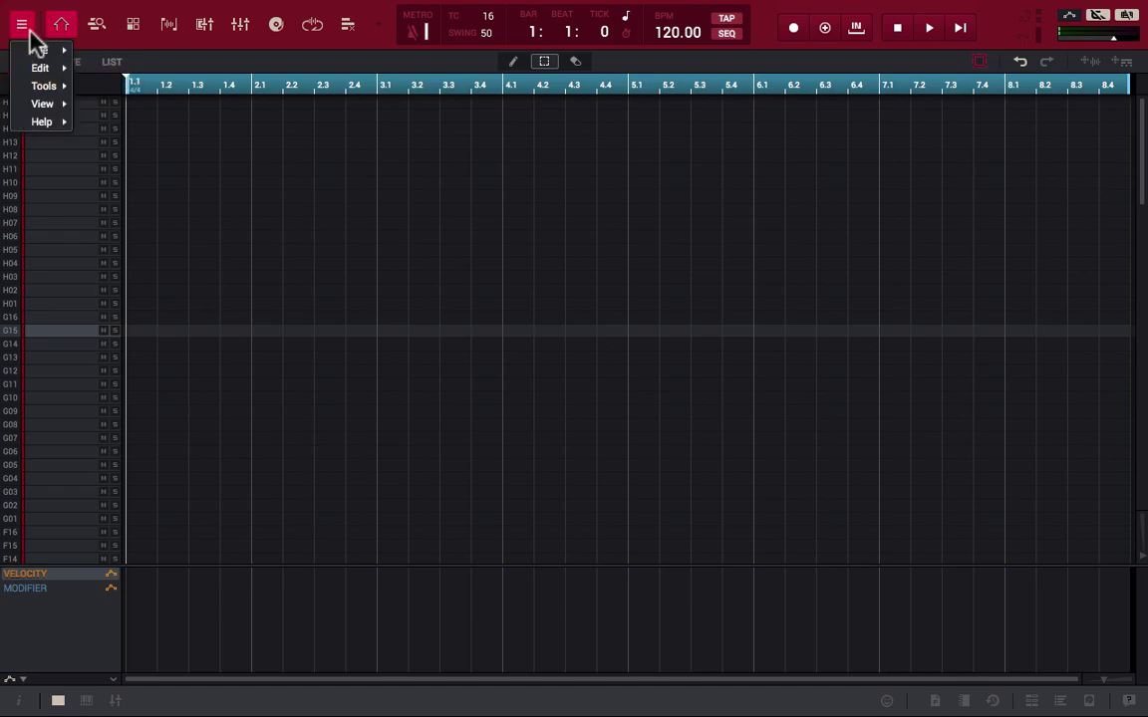
mouse_move(35, 48)
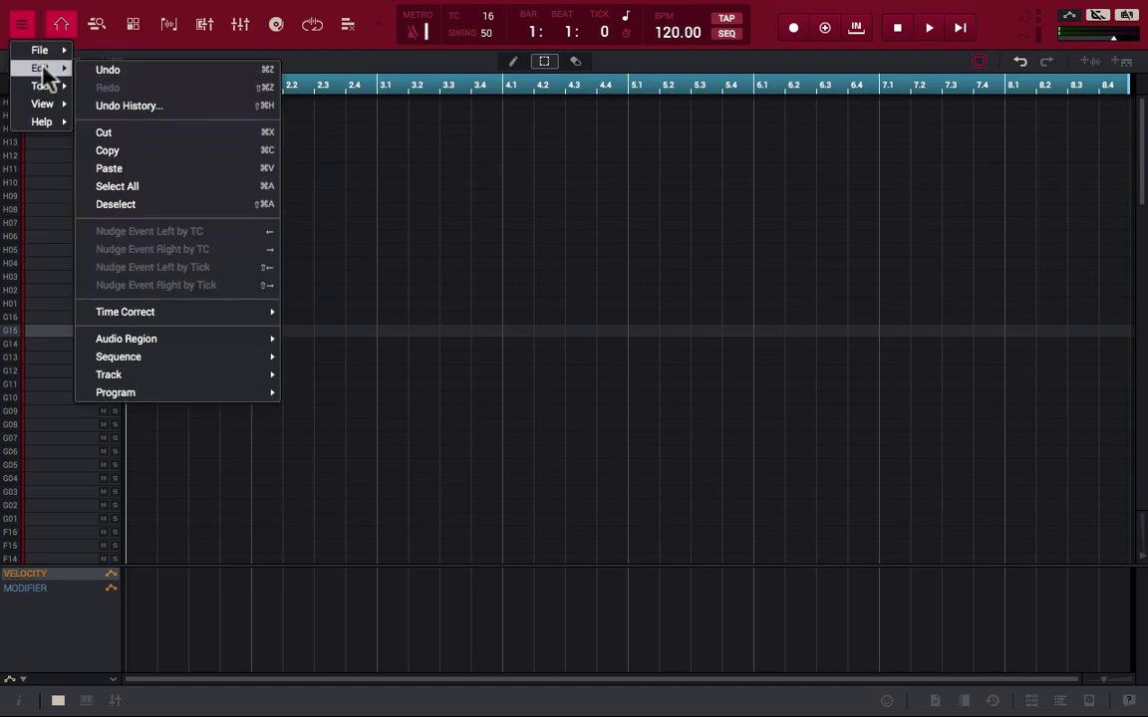
mouse_move(41, 103)
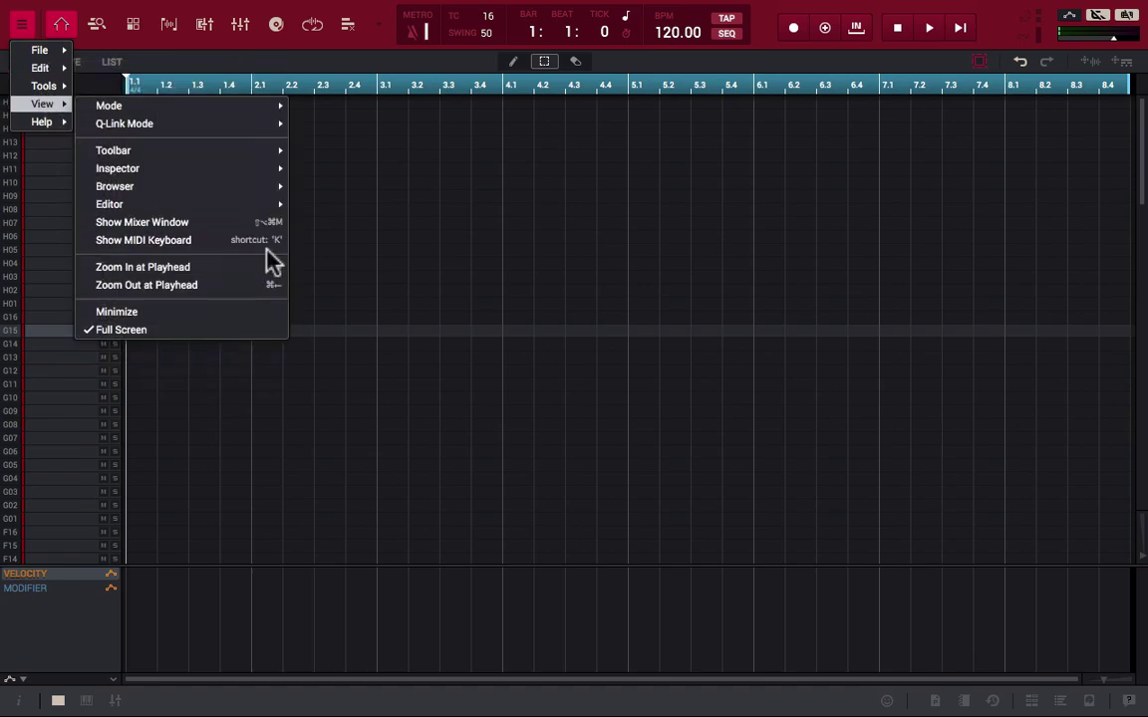
left_click(345, 223)
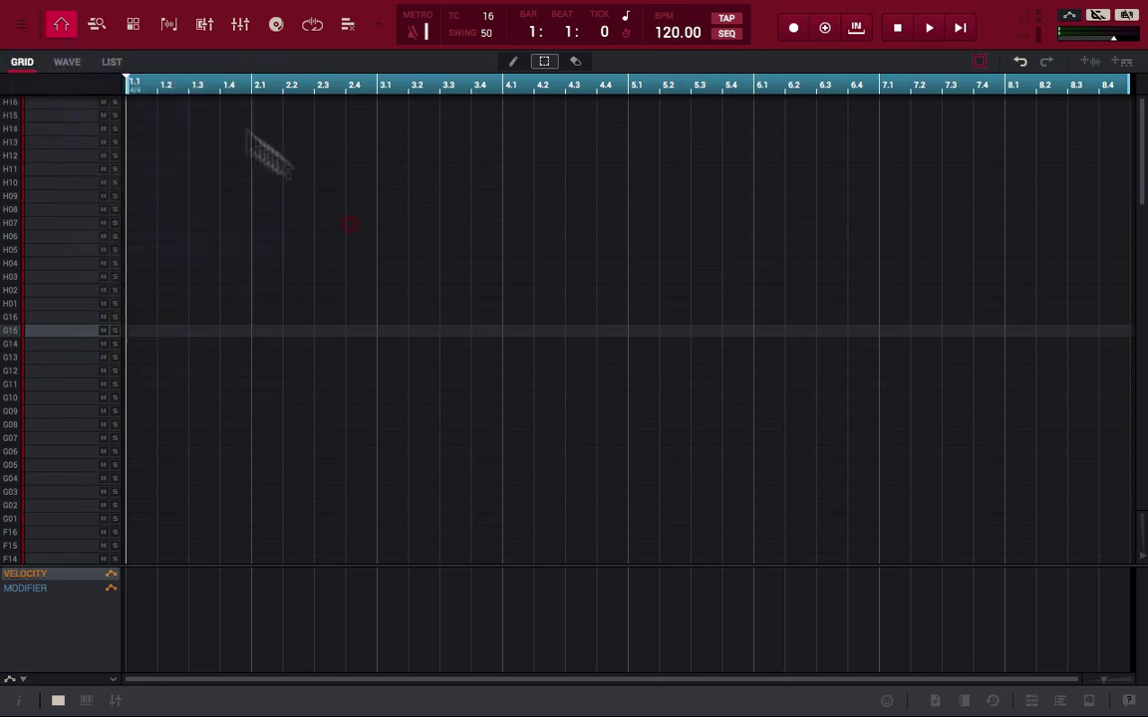
Pass through Track View and Program Edit, ending in the empty Sample Edit mode
left_click(94, 27)
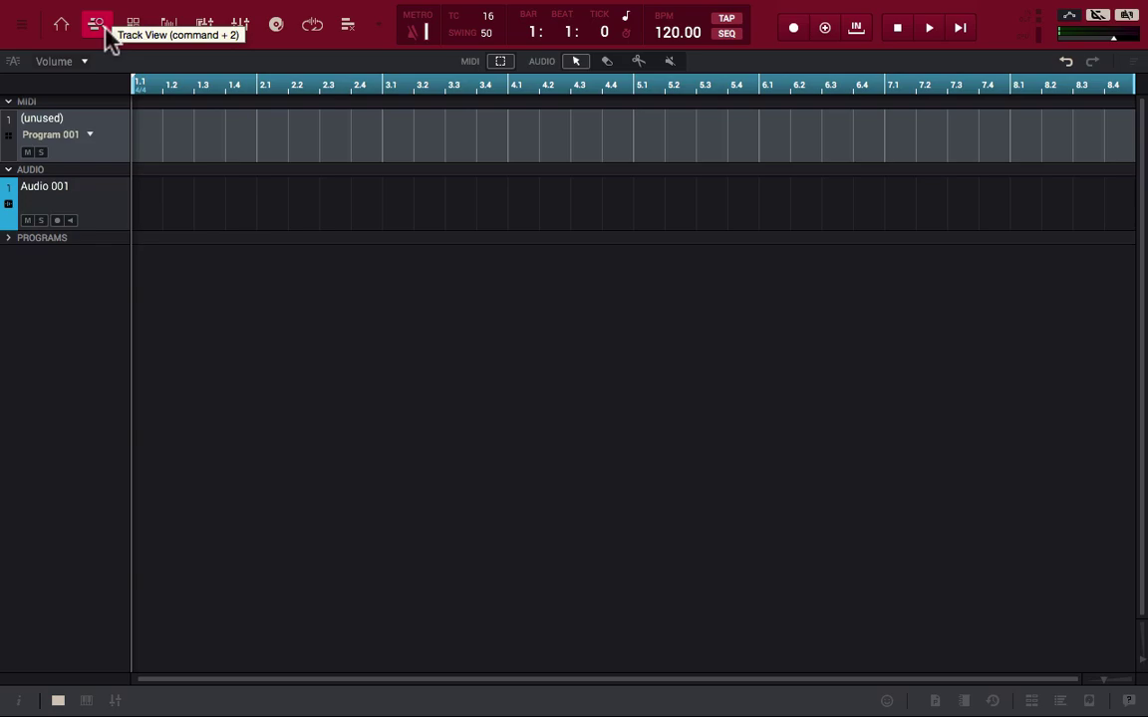
left_click(134, 26)
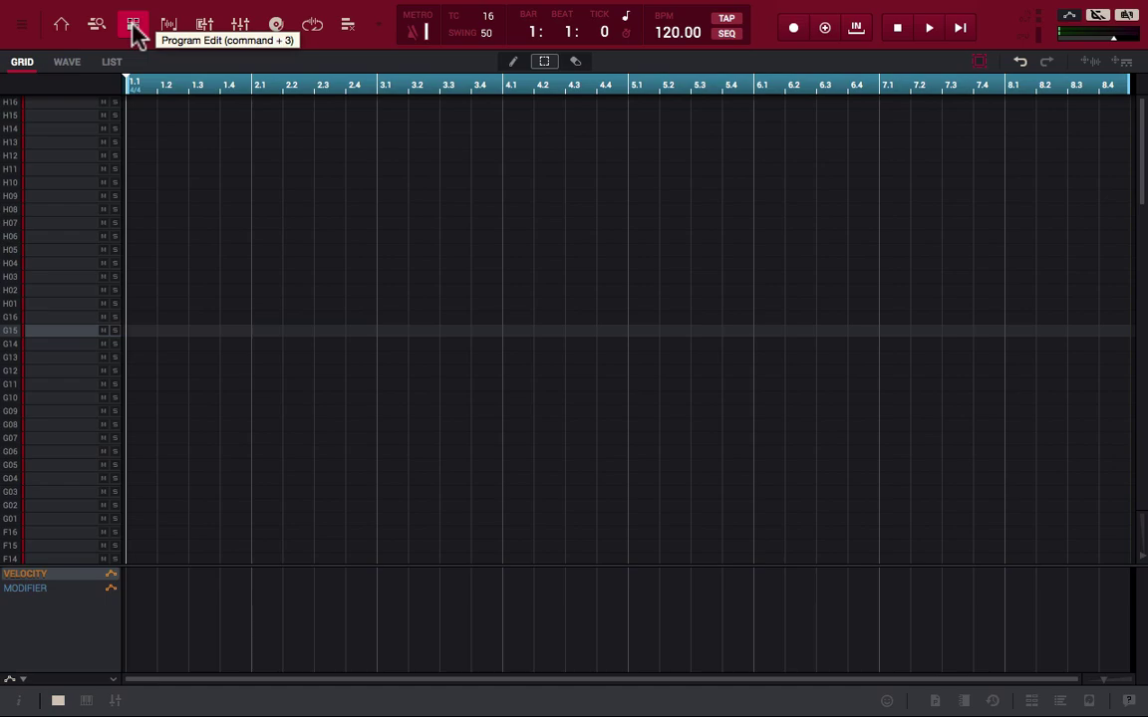
left_click(166, 30)
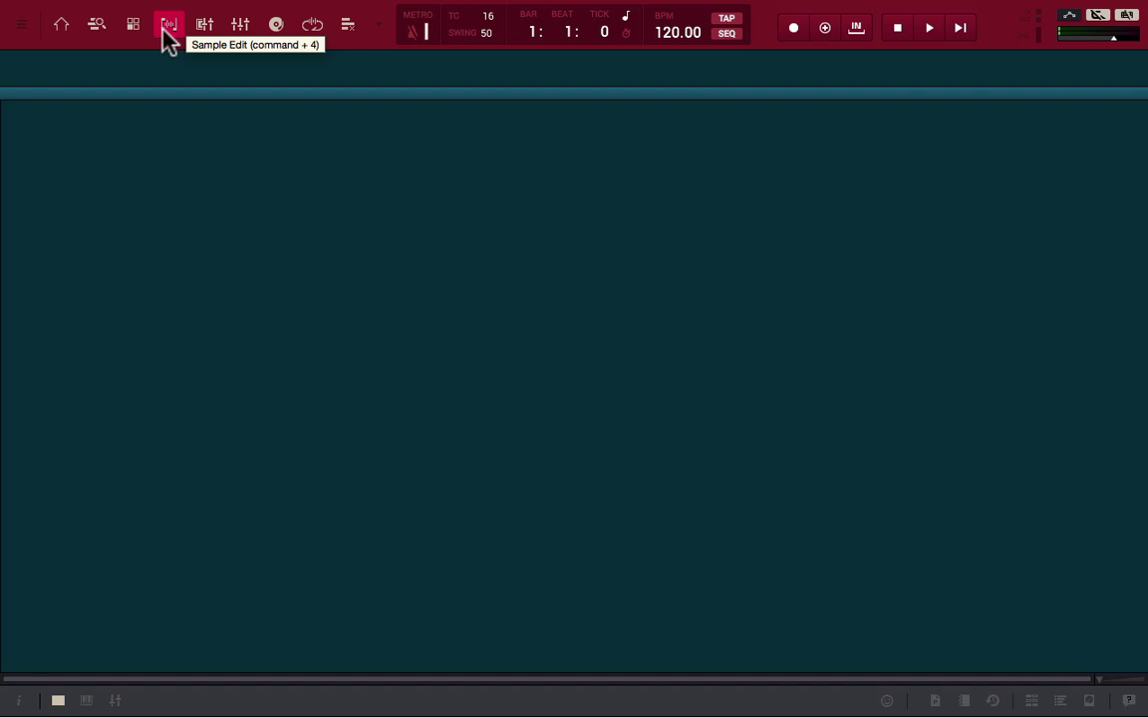
Step through Pad Mixer, Channel Mixer, Sampler and Looper, finishing in Track Mute mode
left_click(204, 26)
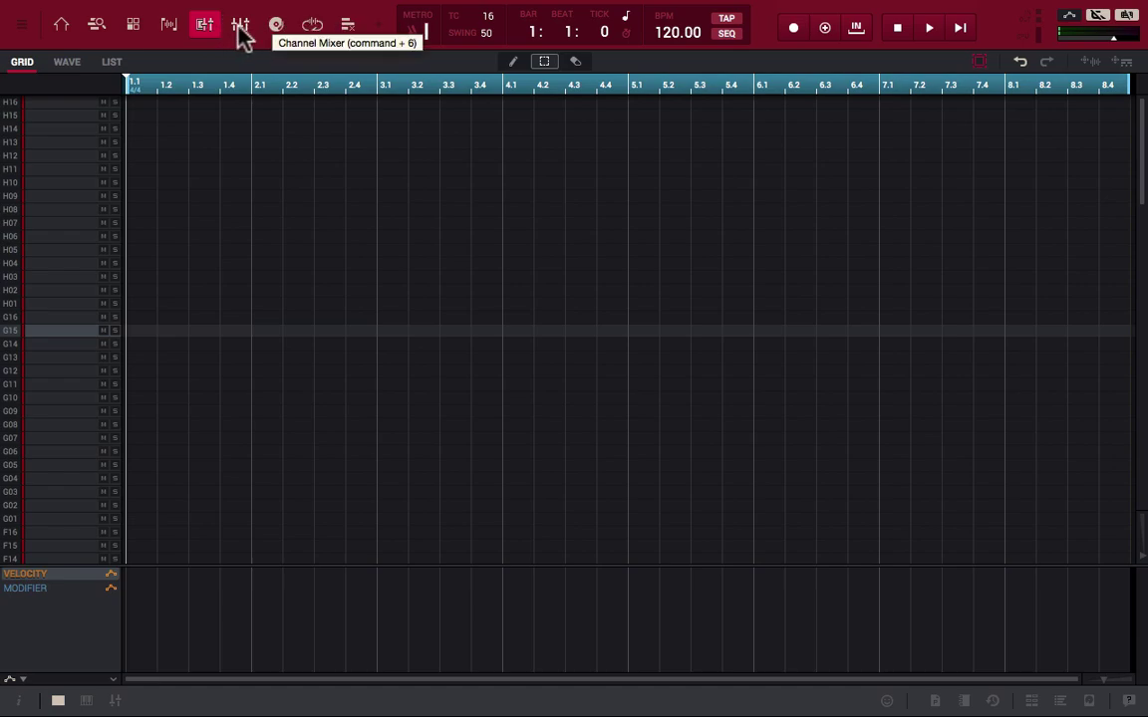
left_click(240, 26)
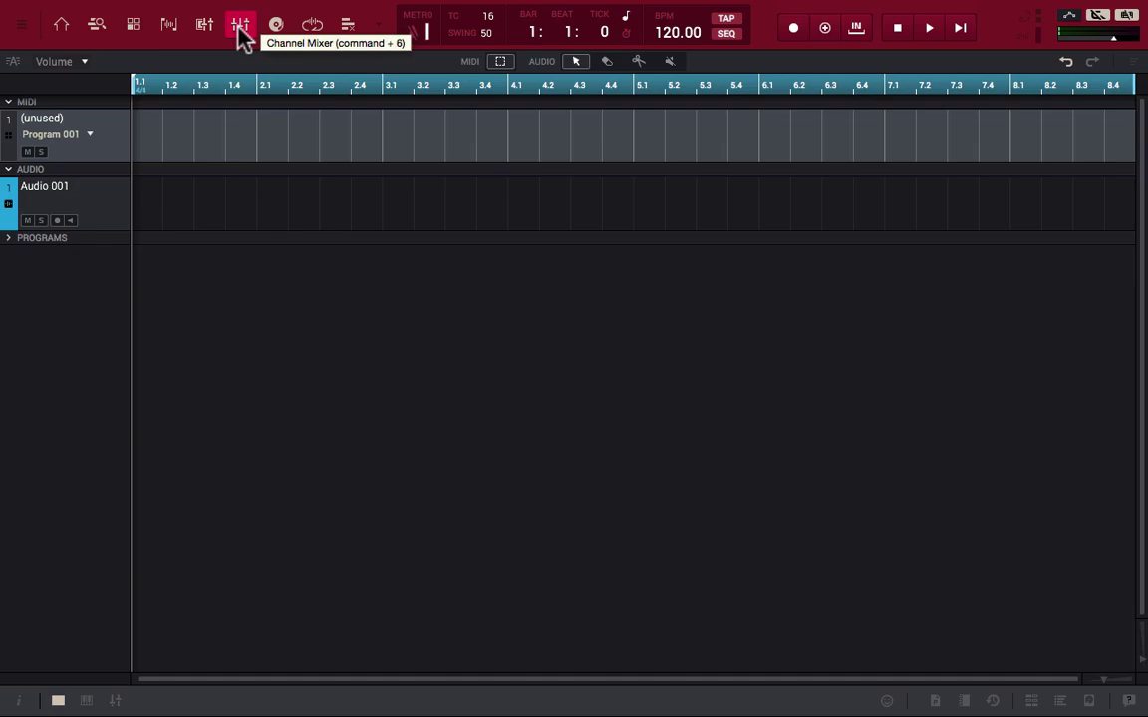
left_click(277, 27)
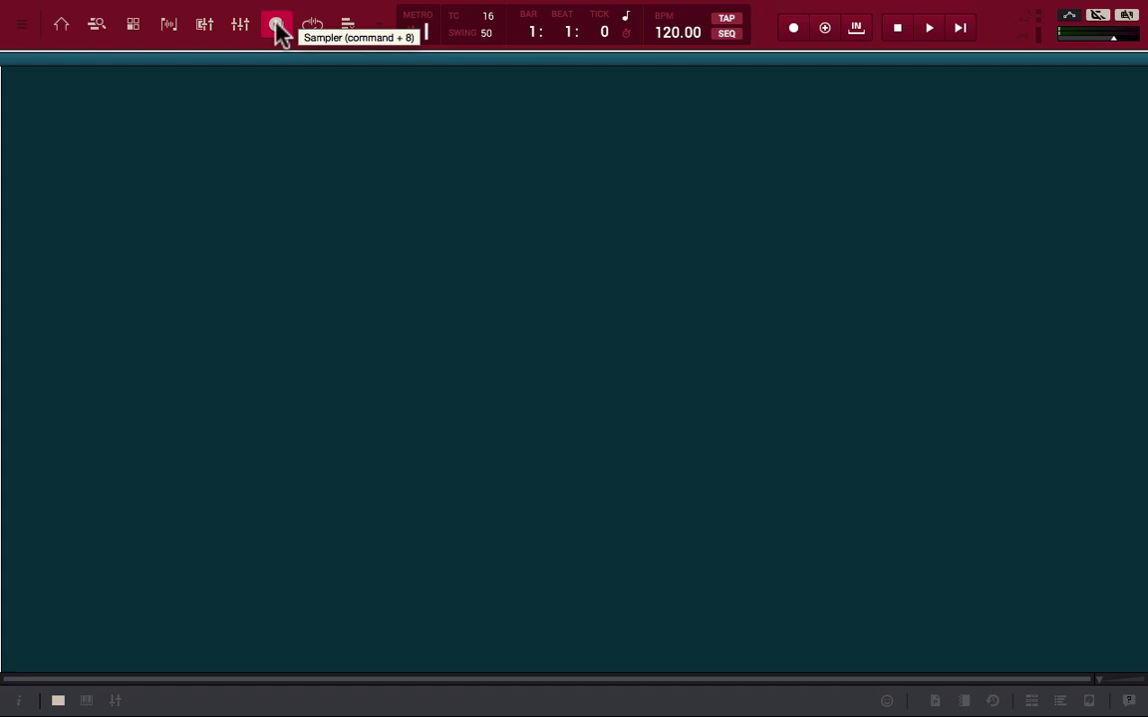
left_click(320, 30)
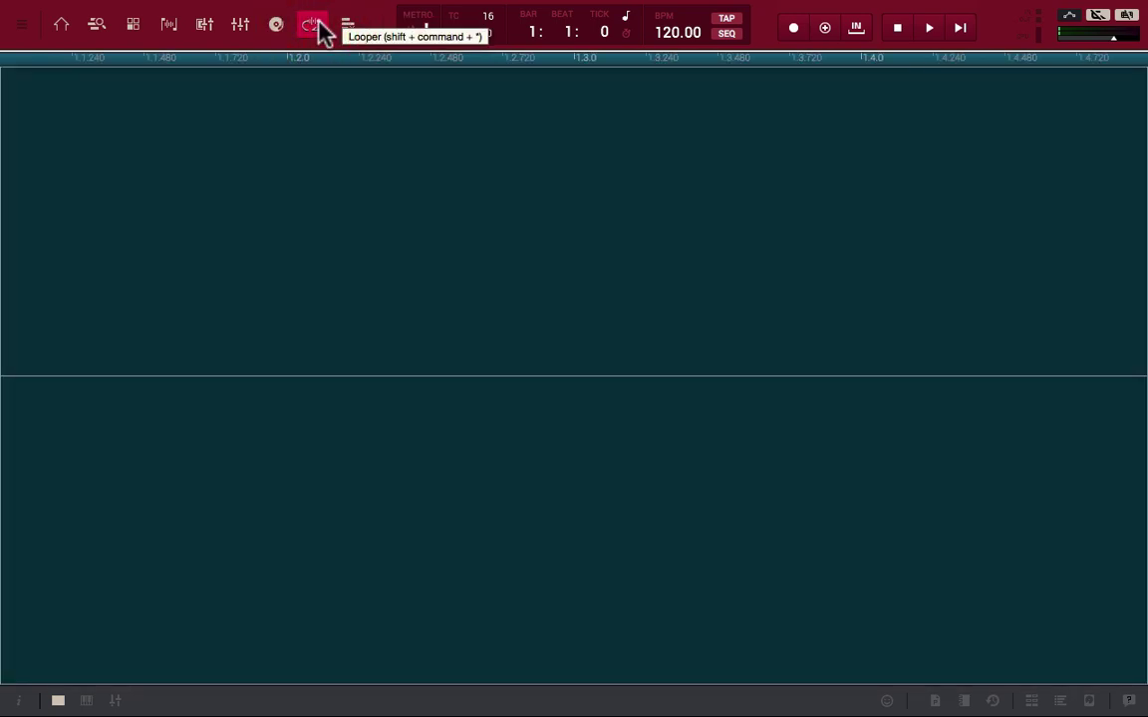
left_click(349, 28)
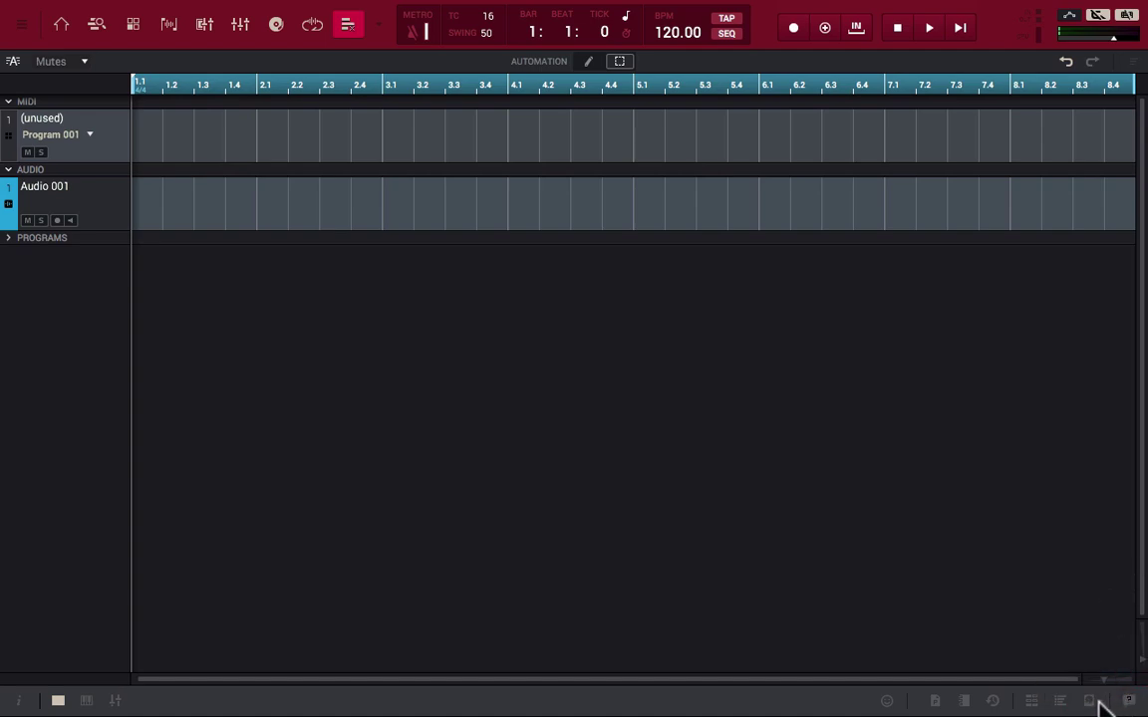
Preview the File Browser, Expansions, Media browser and undo History side panels
left_click(1091, 702)
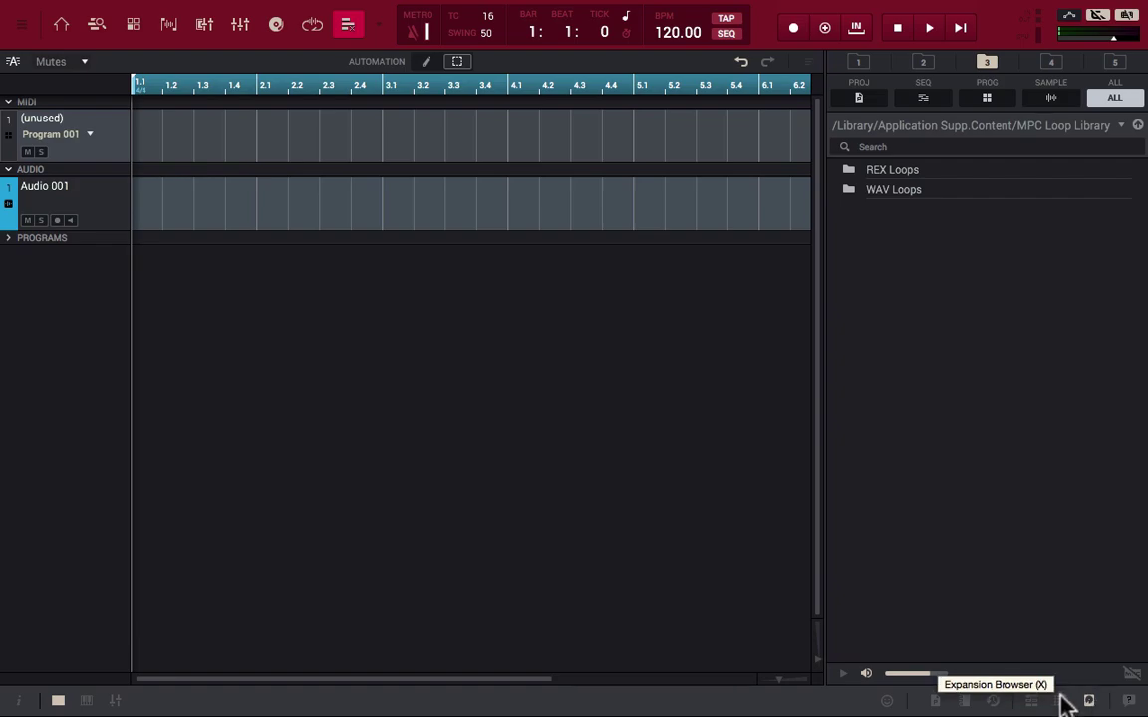
left_click(1063, 702)
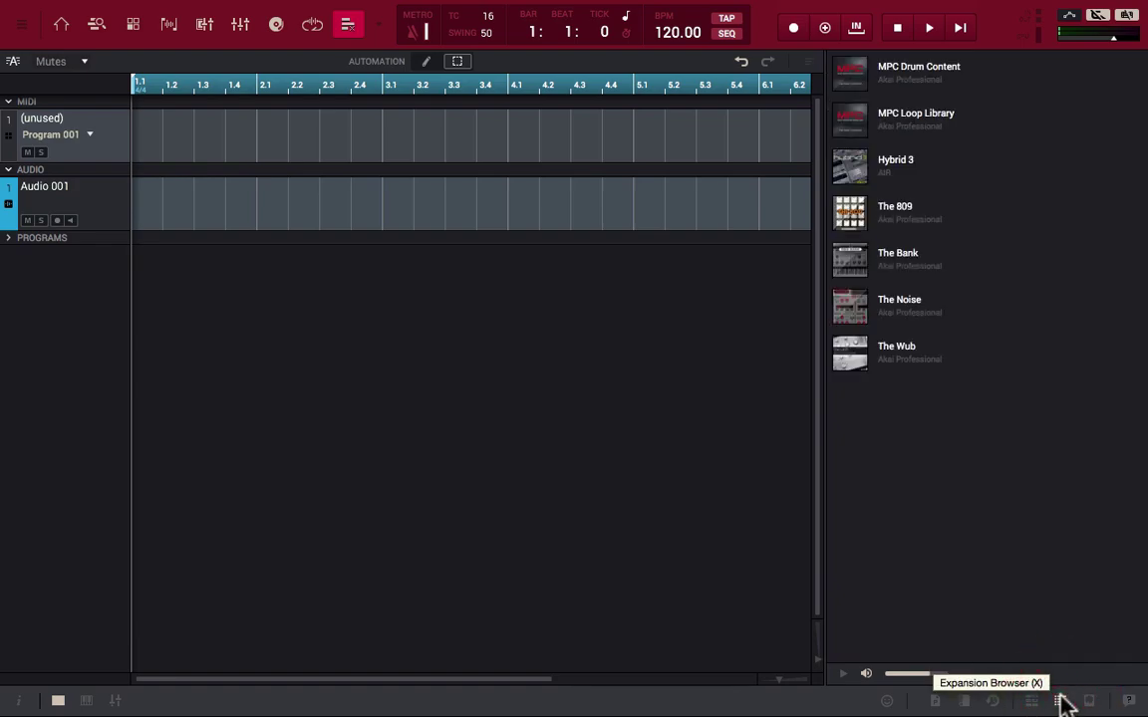
left_click(1032, 701)
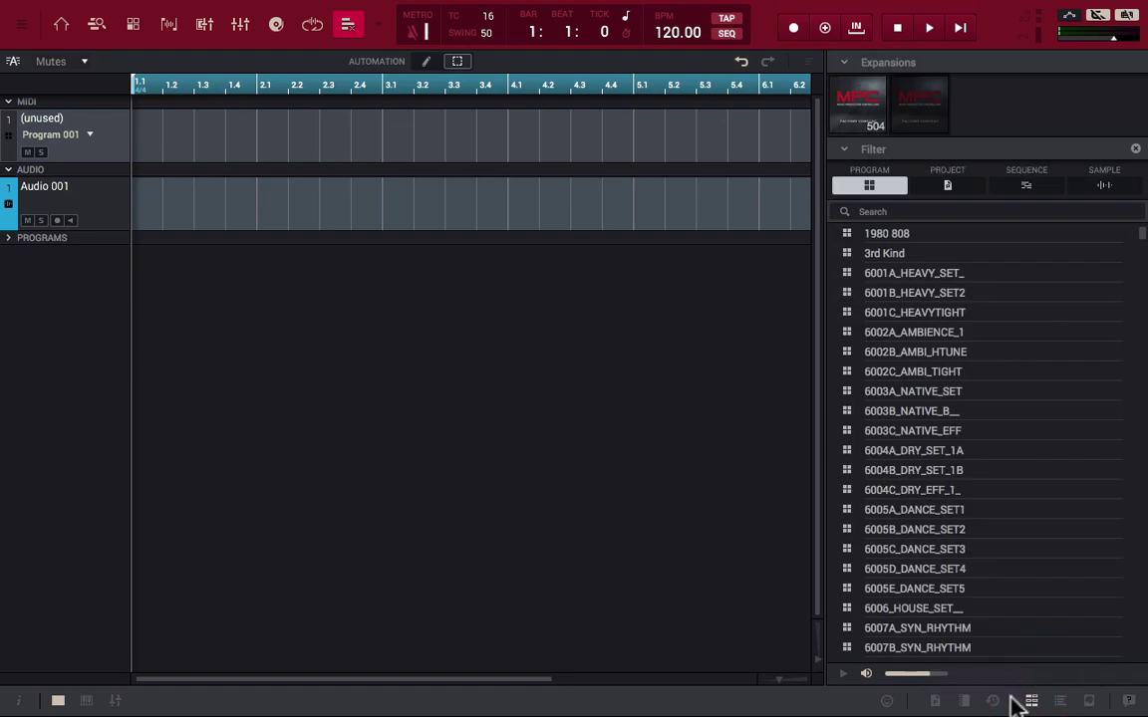
left_click(994, 702)
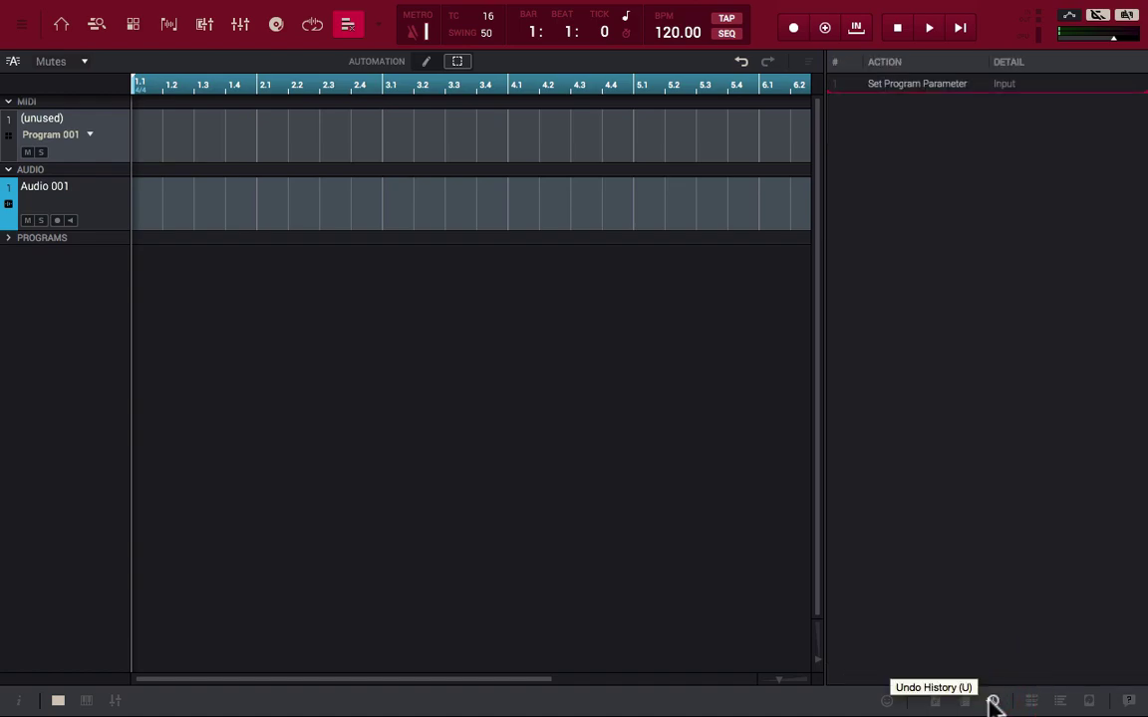
Show Project Notes, then the project's programs, sequences and samples, and open the feedback options
left_click(962, 702)
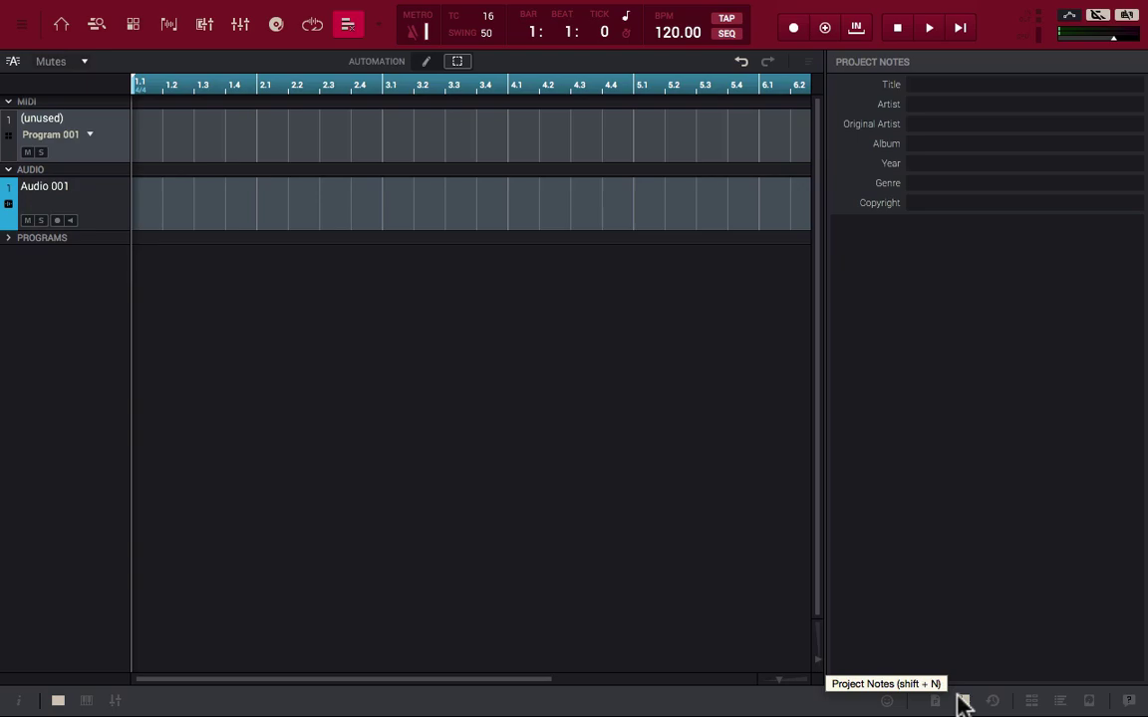
left_click(932, 701)
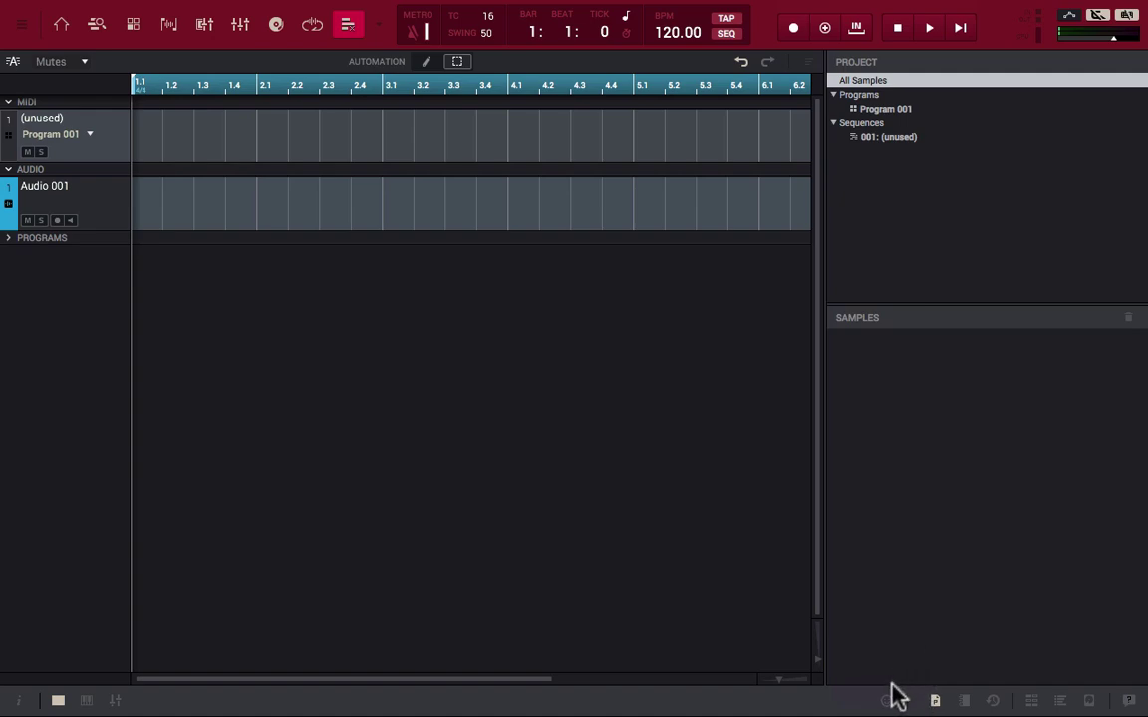
left_click(886, 700)
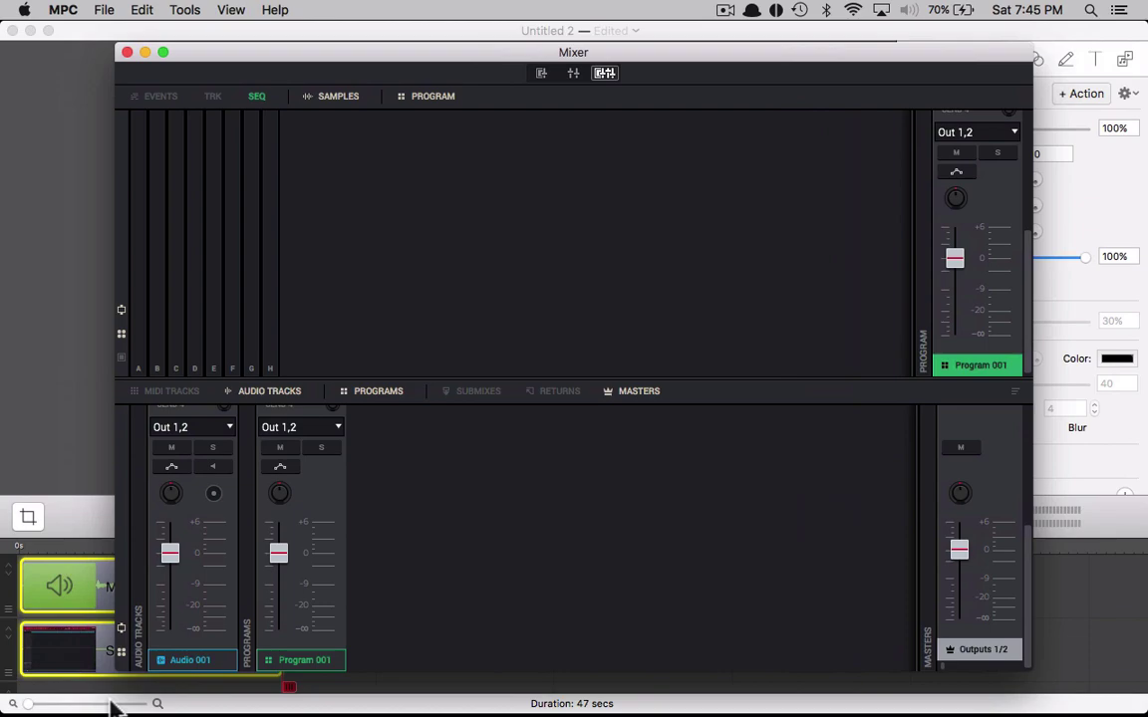
left_click(230, 10)
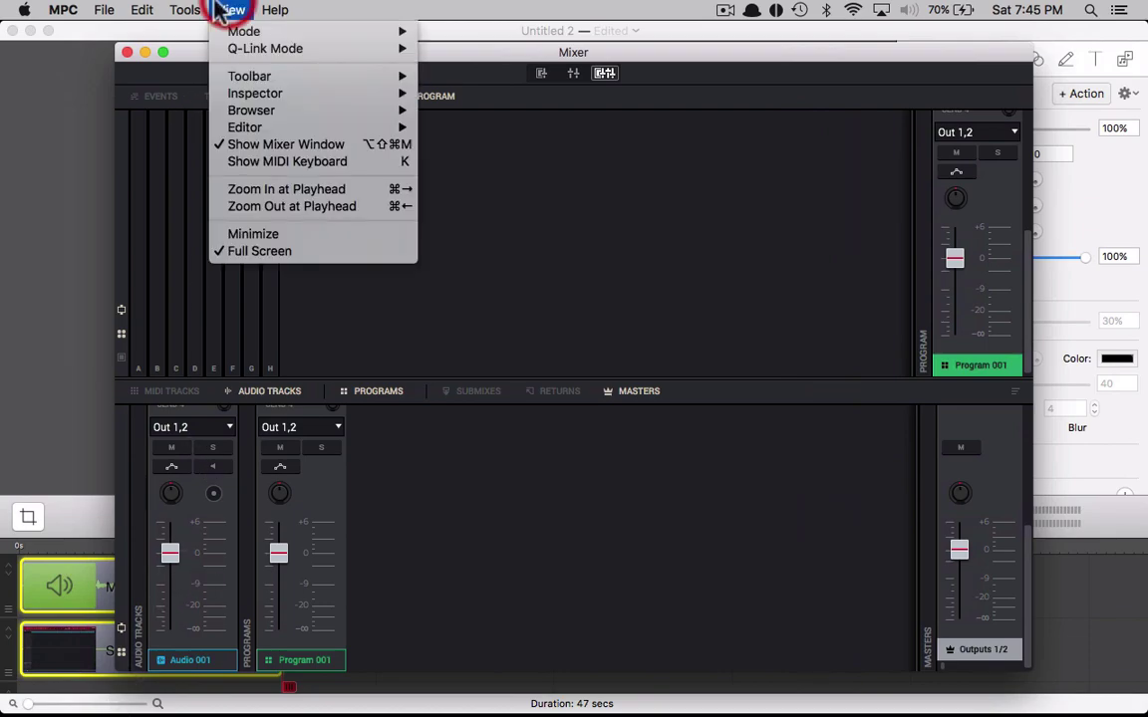
left_click(235, 147)
key("super+Tab")
key("super+Tab")
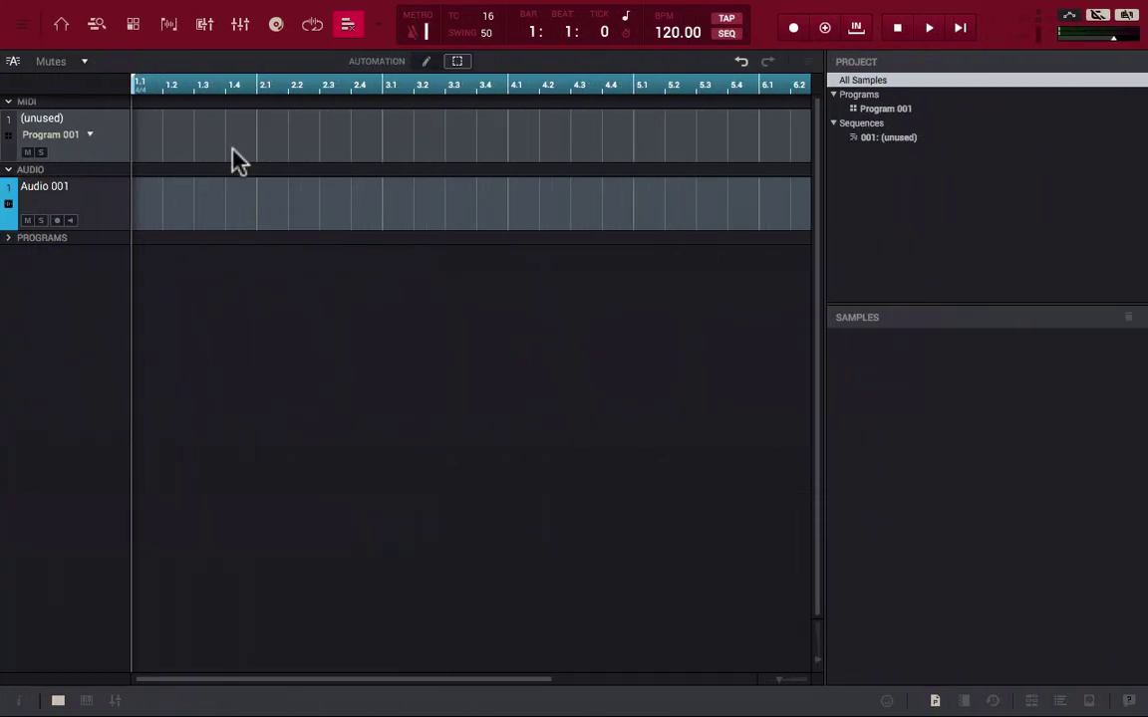
Toggle the inspector on and off again, then show the on-screen MIDI keyboard
left_click(19, 702)
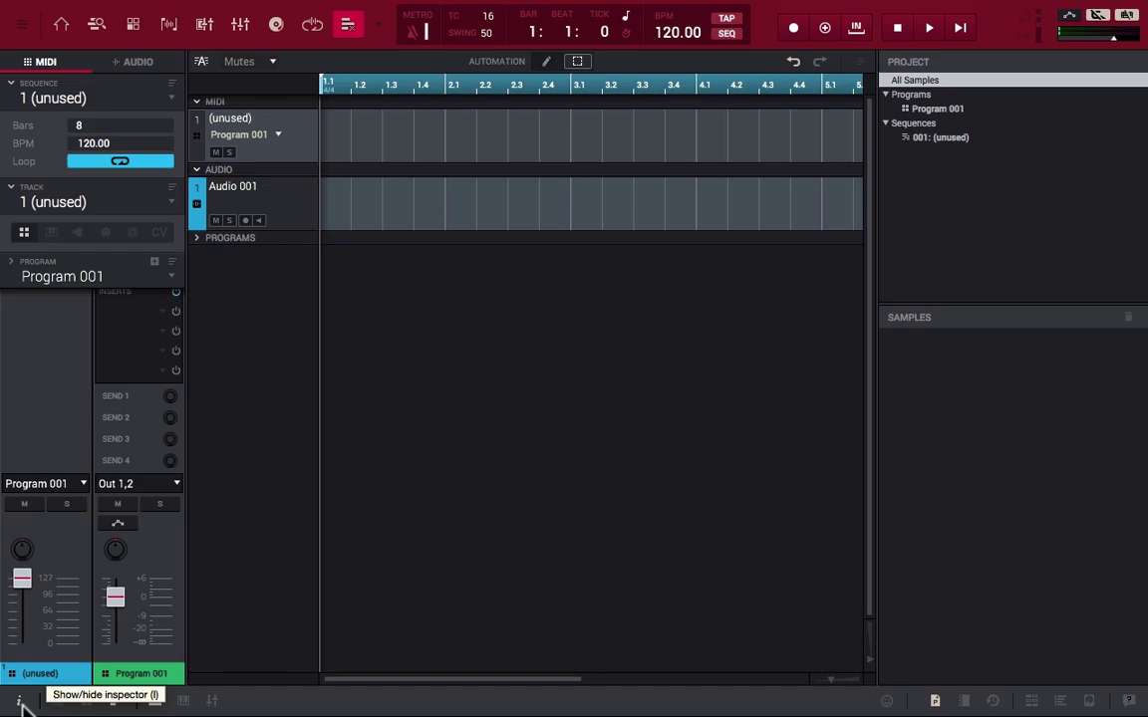
left_click(20, 702)
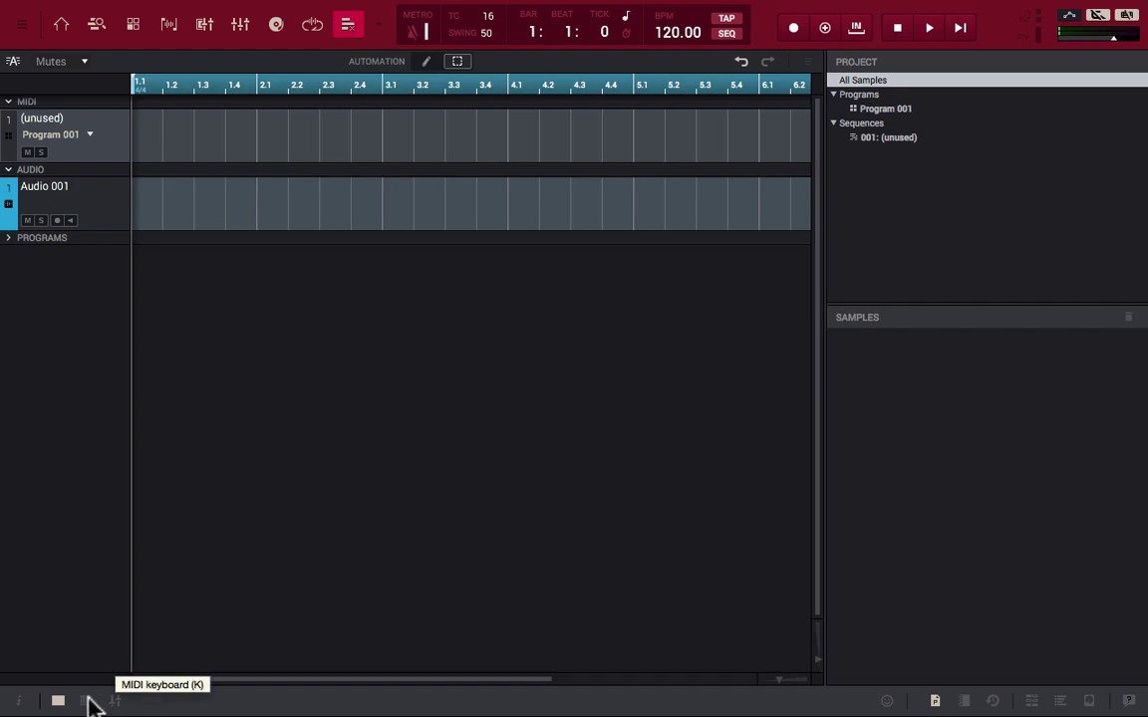
left_click(88, 702)
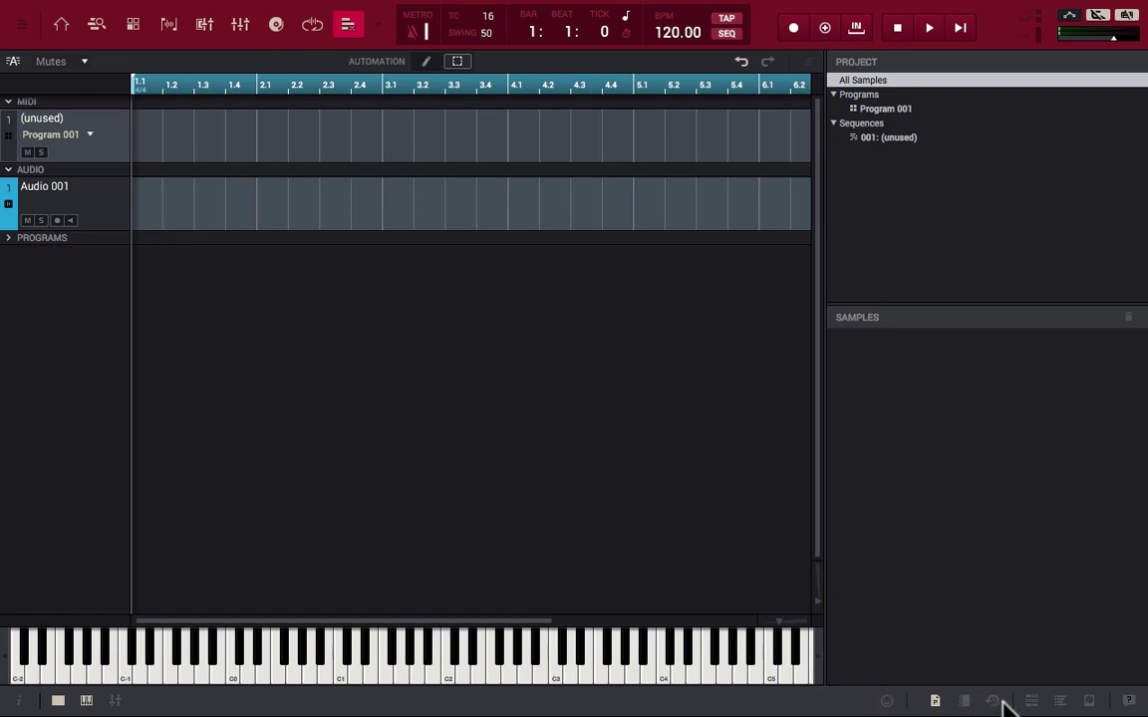
Drag ELT_128_A_Bass_0051.wav from WAV Loops > Electro Tech into the project, then stop playback
left_click(1090, 702)
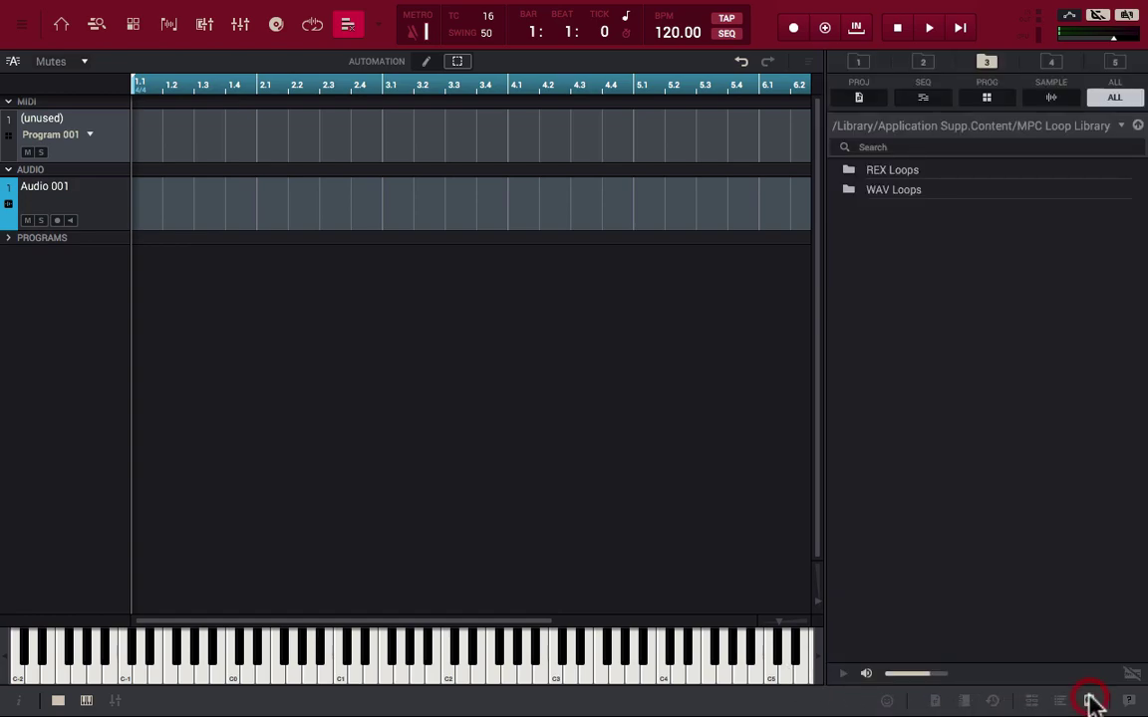
double_click(872, 194)
double_click(865, 228)
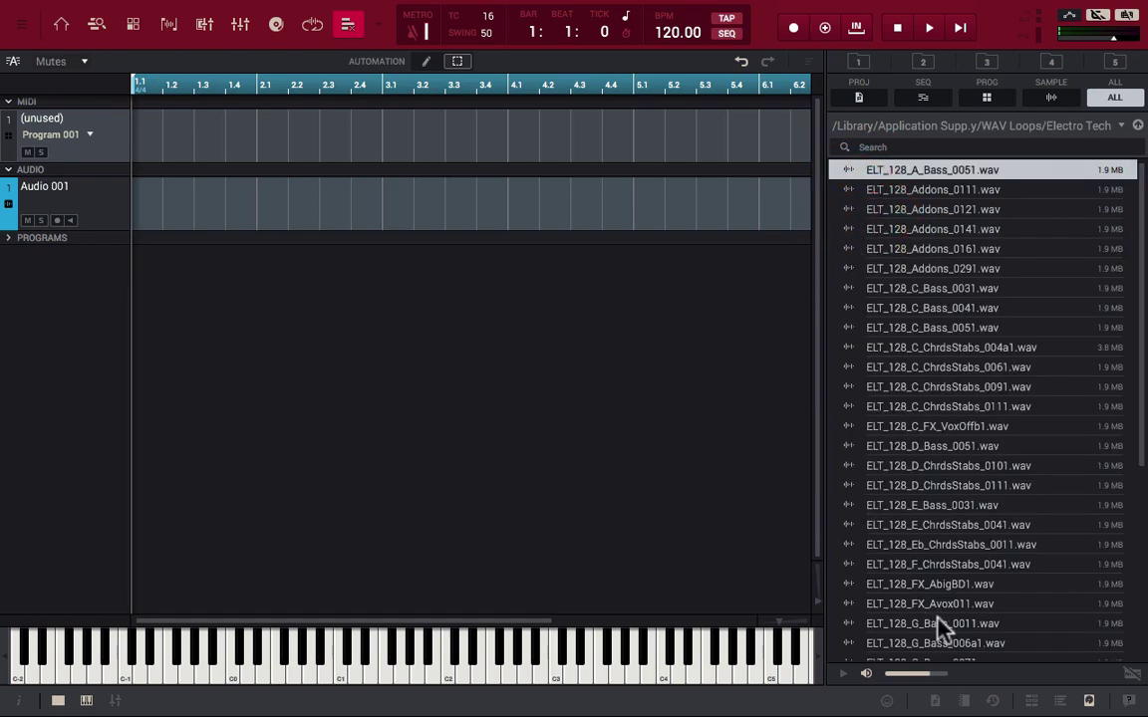
left_click_drag(848, 170, 385, 325)
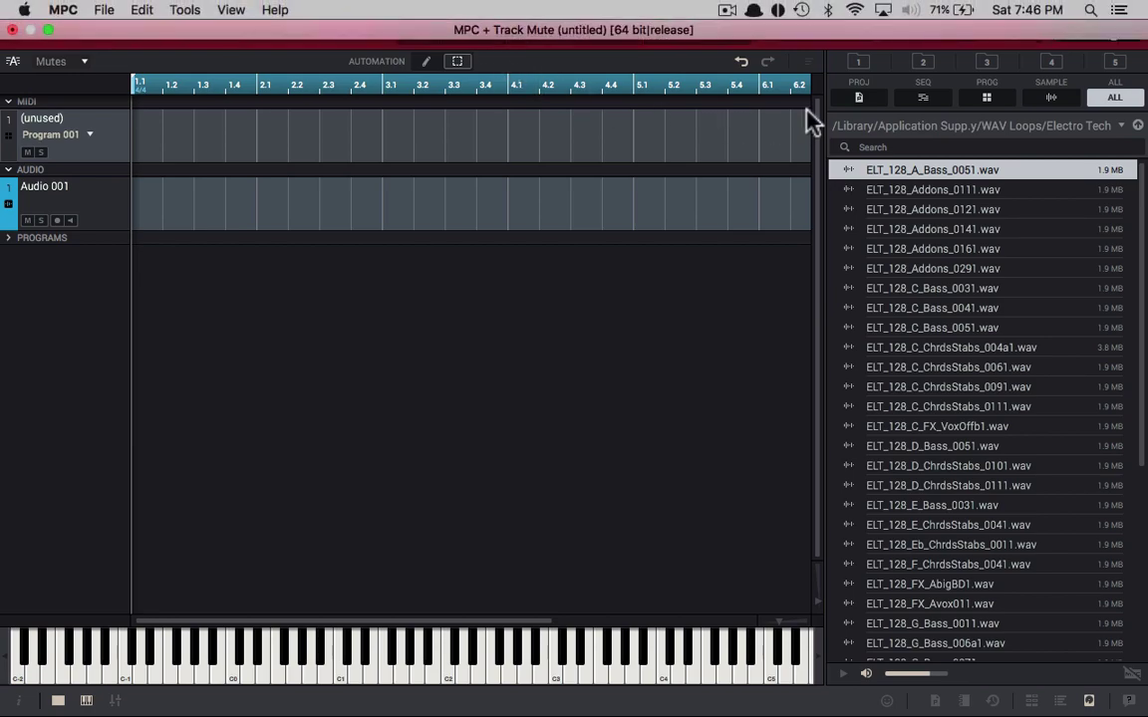
left_click(896, 29)
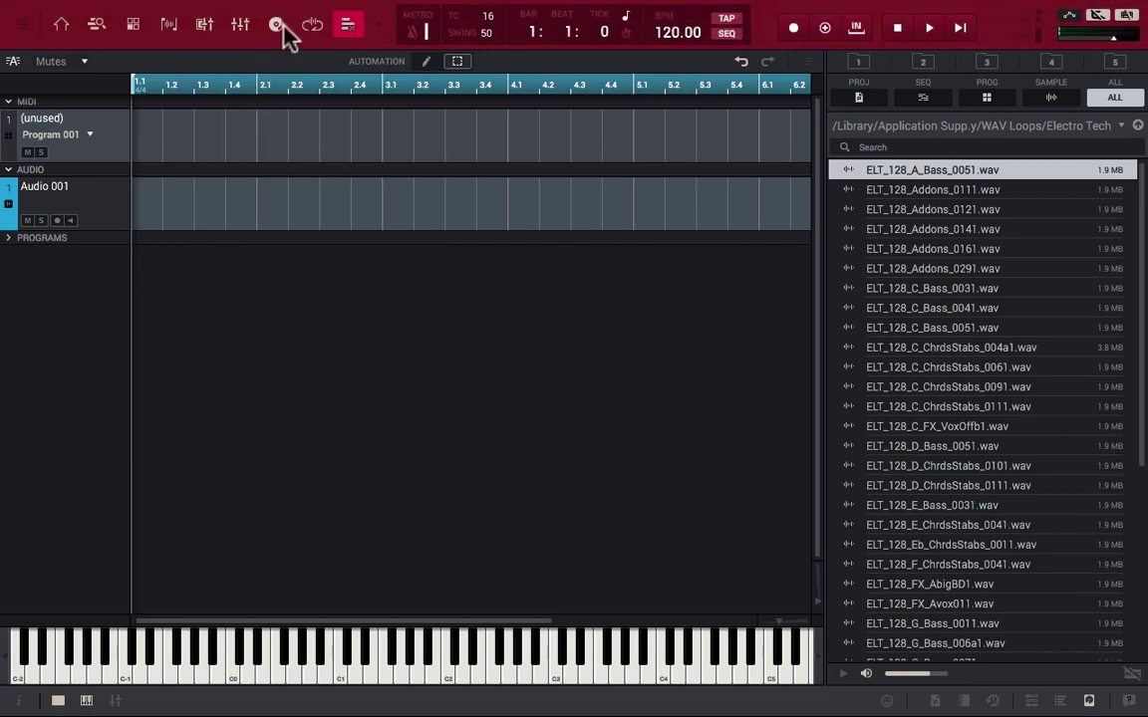
Enter Sample Edit, hide the File Browser, and play a note on the on-screen keyboard
left_click(169, 26)
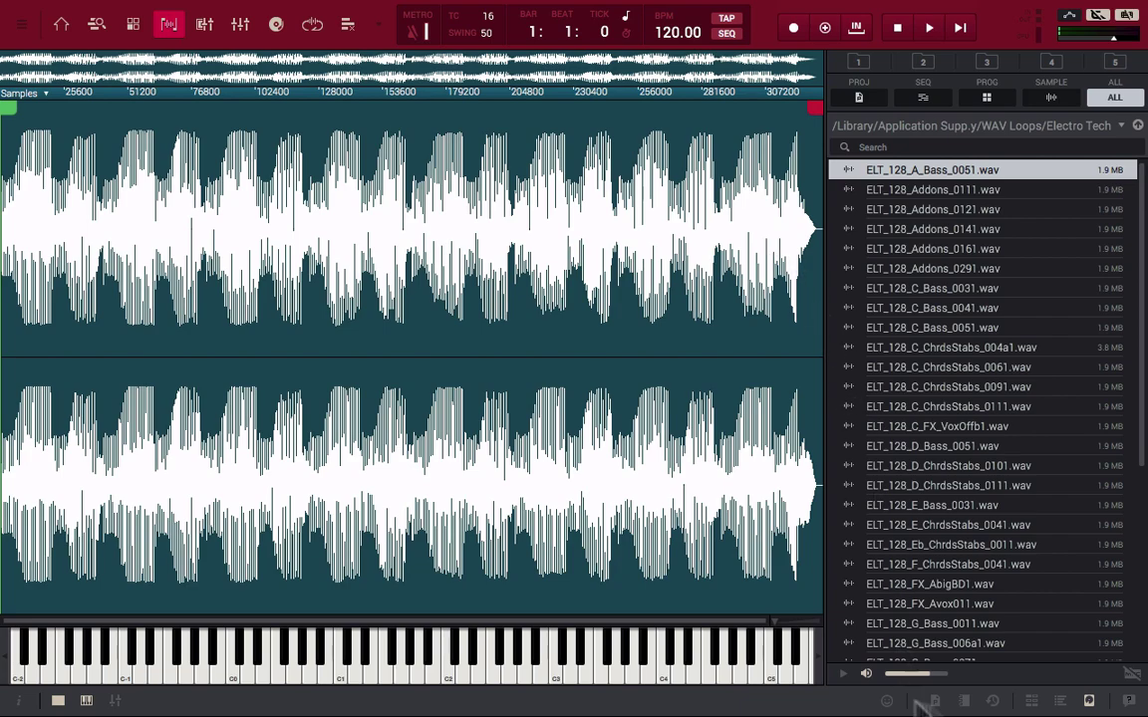
left_click(1091, 702)
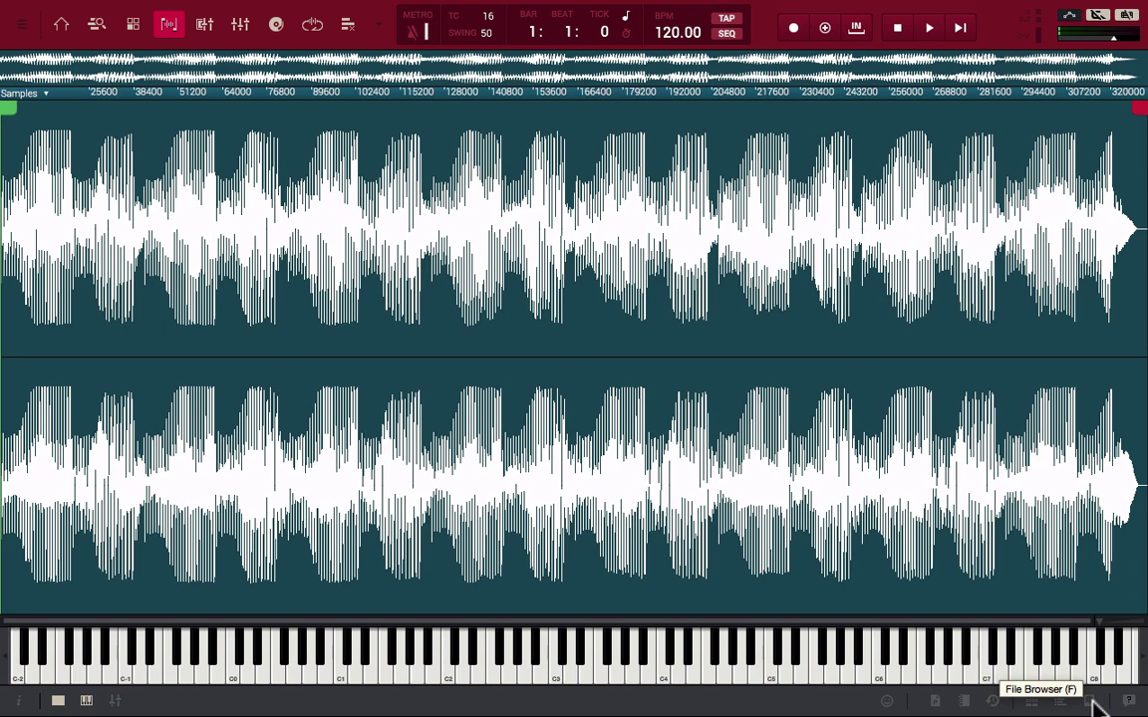
left_click(671, 672)
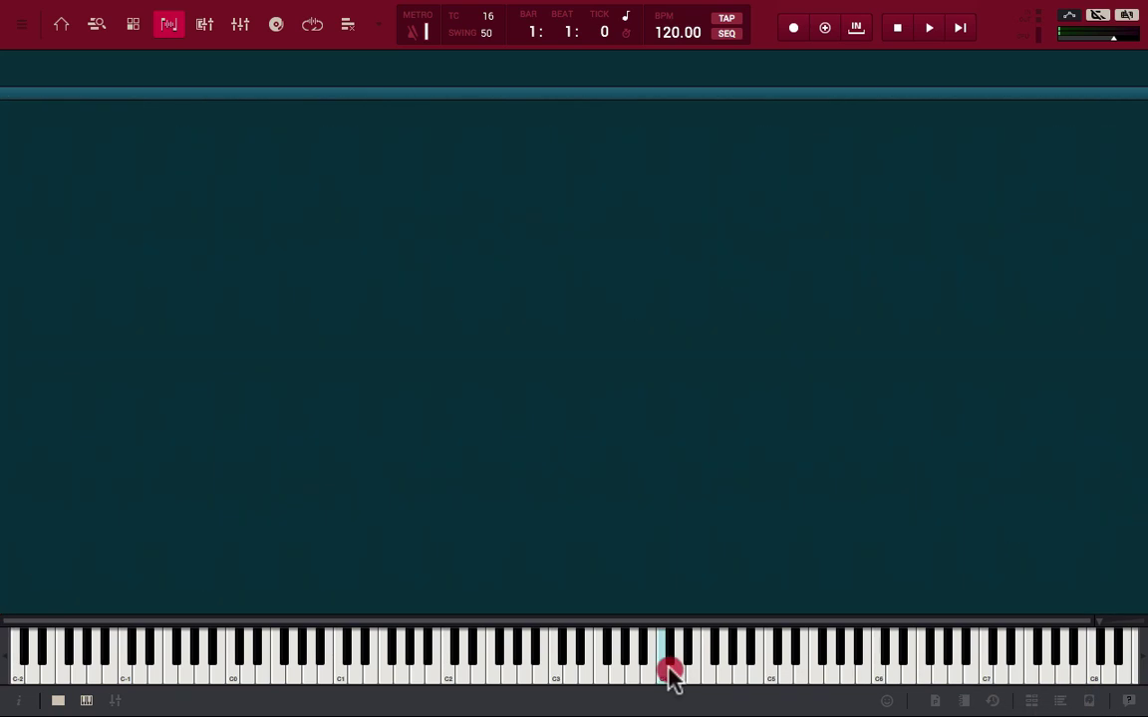
Swap the MIDI keyboard for the Q-Links/Project panel, show the inspector, and select the Pads tab
left_click(88, 702)
left_click(58, 701)
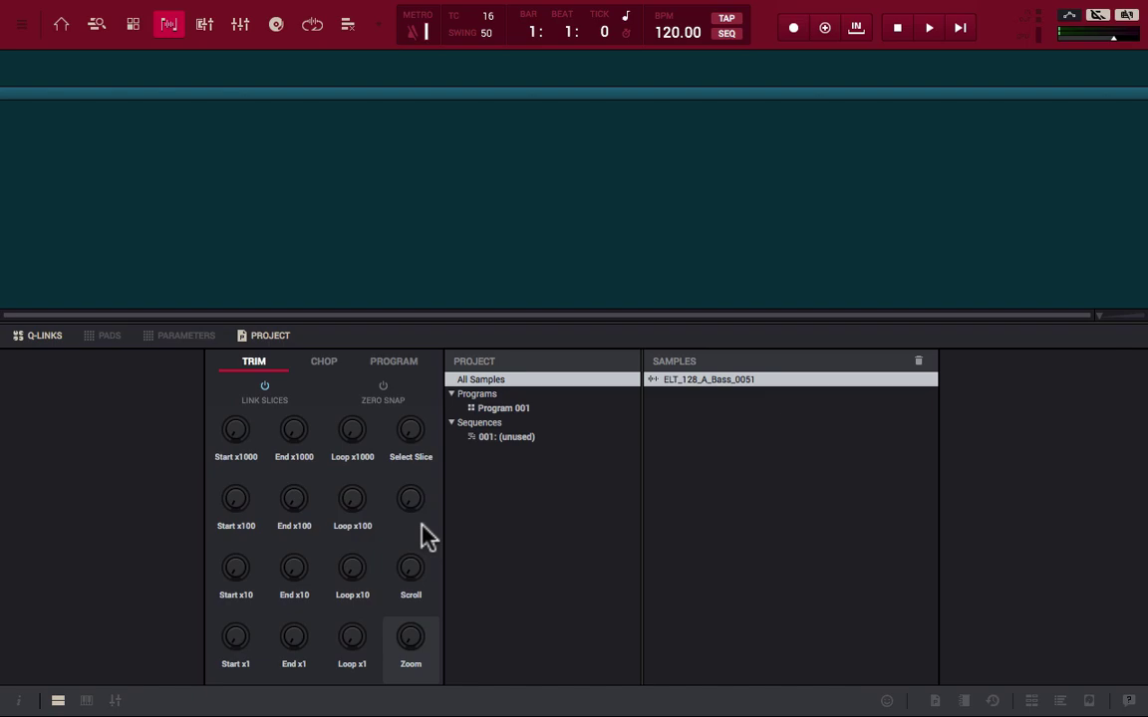
left_click(16, 700)
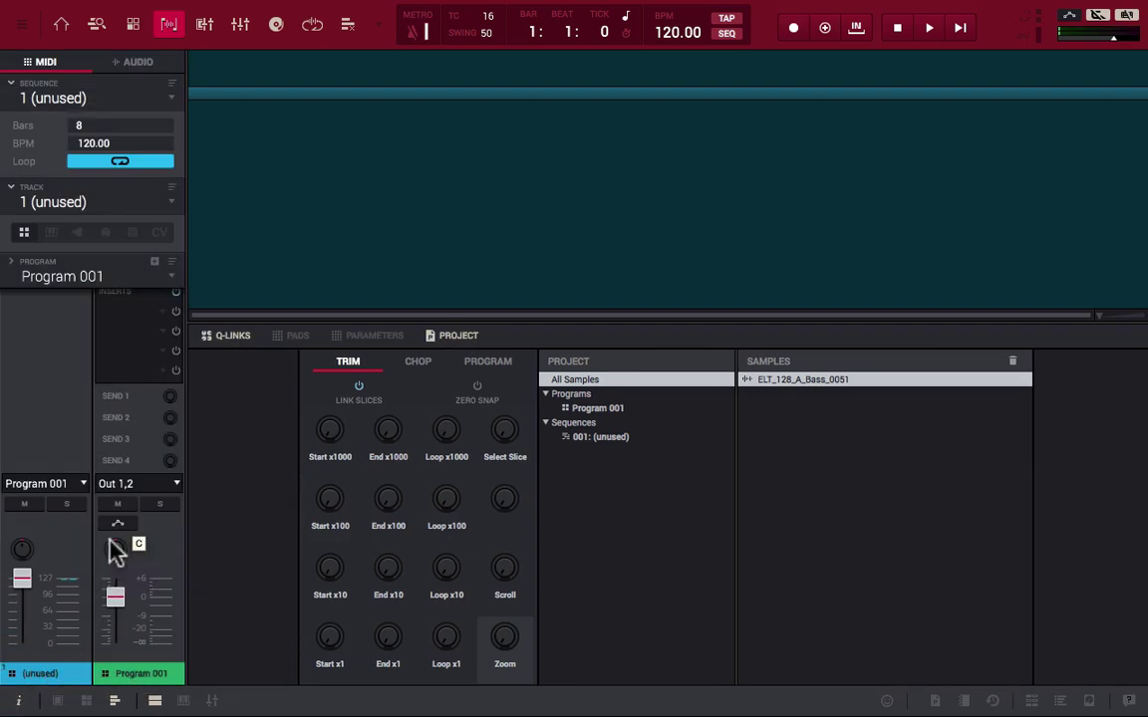
left_click(290, 332)
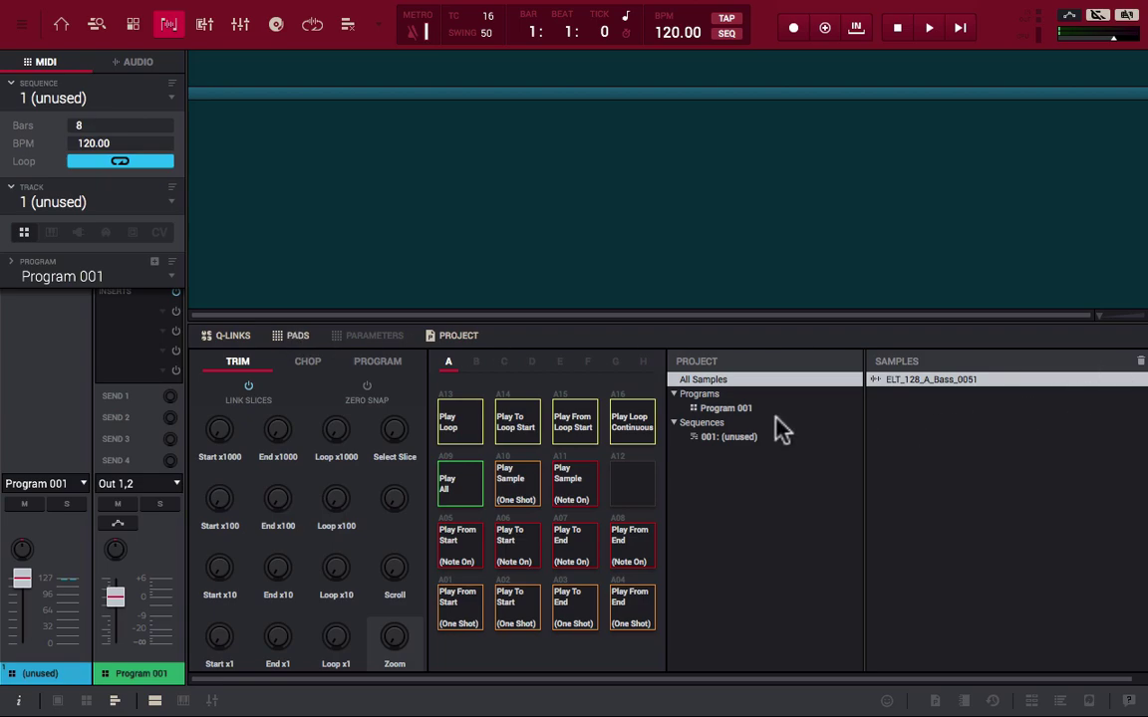
Load ELT_128_A_Bass_0051 into the waveform editor and audition it with the Play Loop pad
left_click(474, 436)
left_click(915, 390)
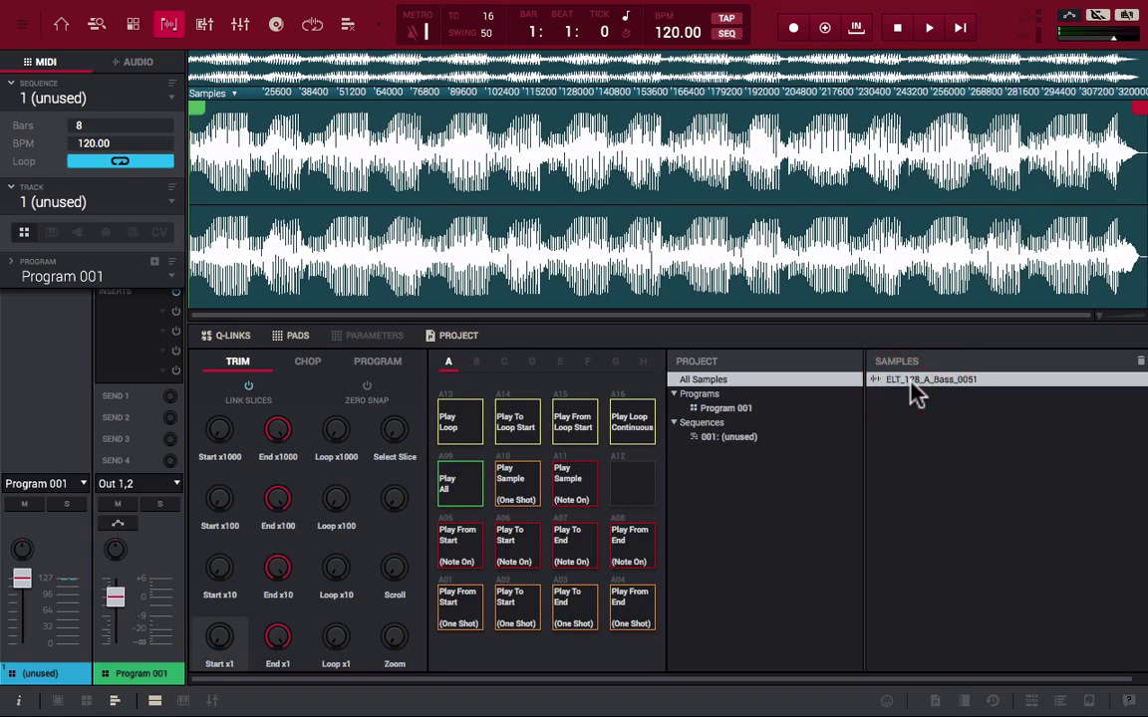
left_click(445, 425)
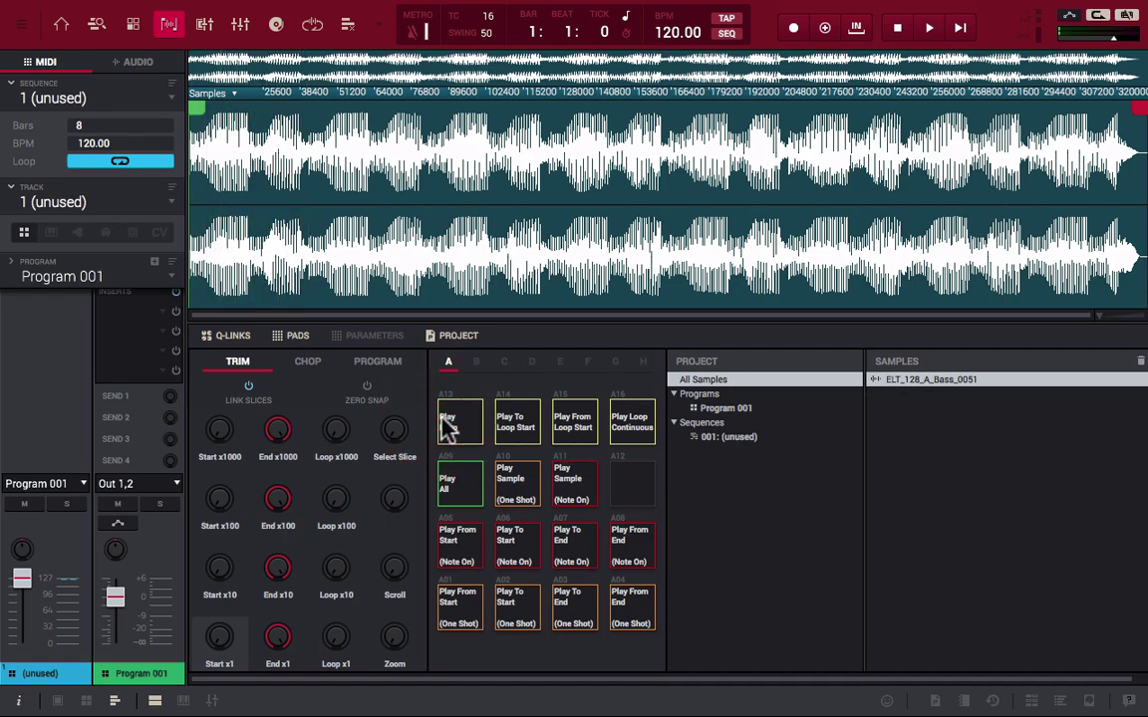